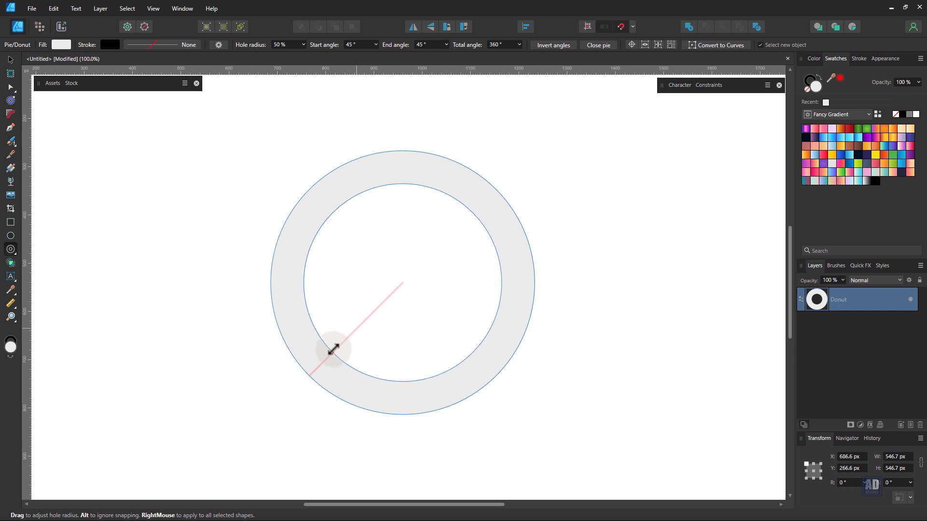
- Set the donut's hole radius to about 72% and place a same-height copy overlapping it on the right
{"action": "left_click_drag", "start_coordinate": [333, 349], "coordinate": [338, 352]}
{"action": "key", "text": "v"}
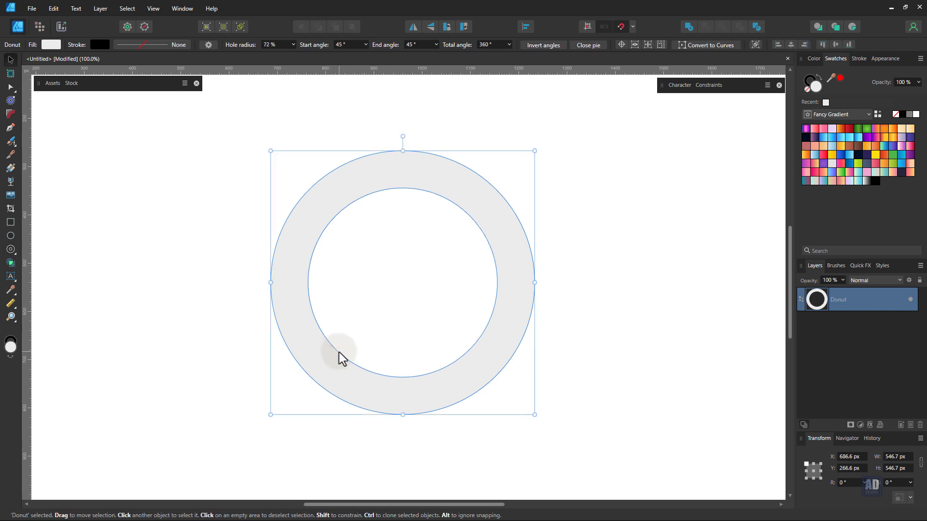
{"action": "mouse_move", "coordinate": [416, 388]}
{"action": "left_mouse_down"}
{"action": "mouse_move", "coordinate": [338, 384]}
{"action": "mouse_move", "coordinate": [465, 386]}
{"action": "left_mouse_up"}
- Place a third copy of the donut centred below the overlapping pair, at about X 660 px and Y 498 px
{"action": "key", "text": "space"}
{"action": "key", "text": "ctrl"}
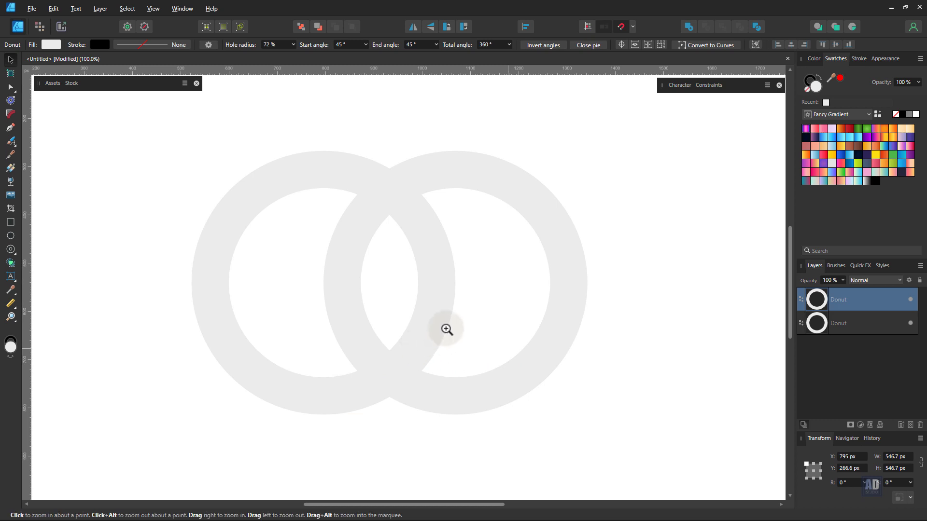
{"action": "left_click_drag", "start_coordinate": [414, 326], "coordinate": [343, 285]}
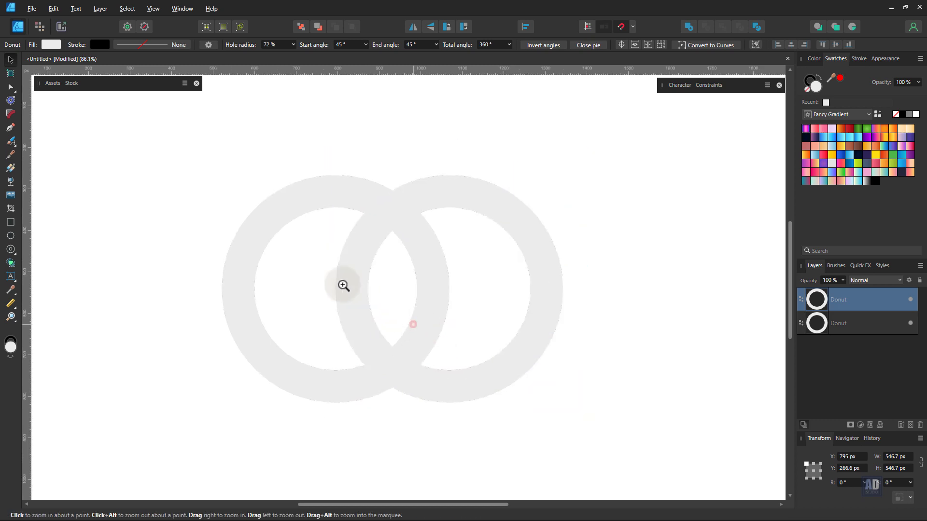
{"action": "left_click_drag", "start_coordinate": [397, 331], "coordinate": [414, 314]}
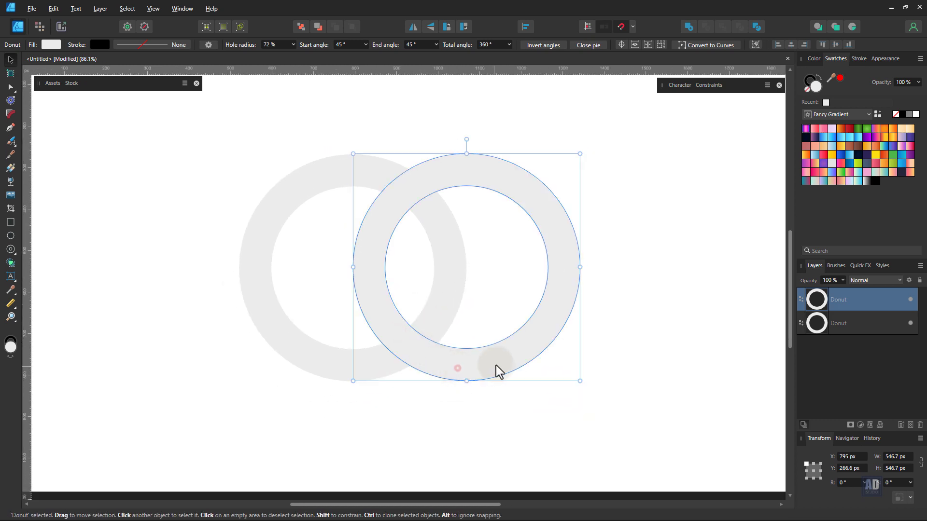
{"action": "mouse_move", "coordinate": [465, 370]}
{"action": "left_mouse_down"}
{"action": "mouse_move", "coordinate": [426, 453]}
{"action": "mouse_move", "coordinate": [441, 458]}
{"action": "left_mouse_up"}
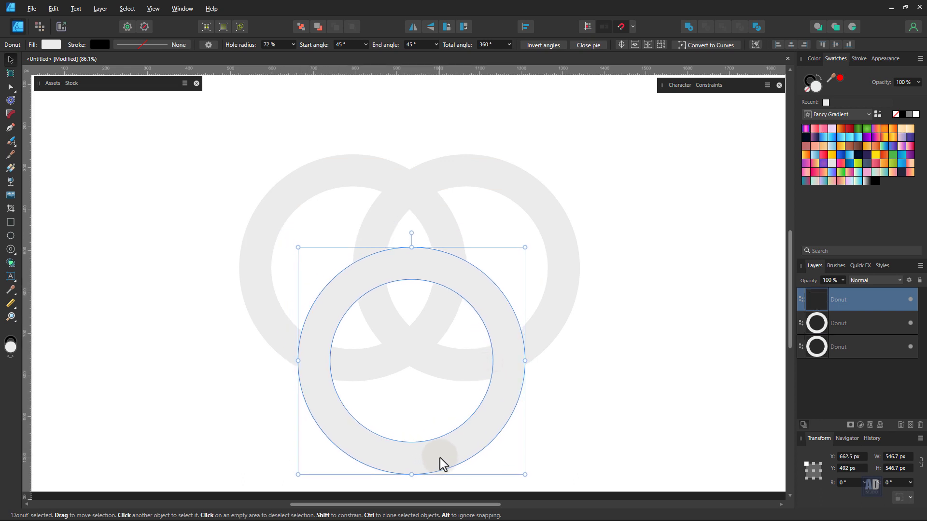
{"action": "left_click_drag", "start_coordinate": [486, 436], "coordinate": [502, 422]}
{"action": "left_click", "coordinate": [419, 366]}
{"action": "left_click", "coordinate": [493, 424]}
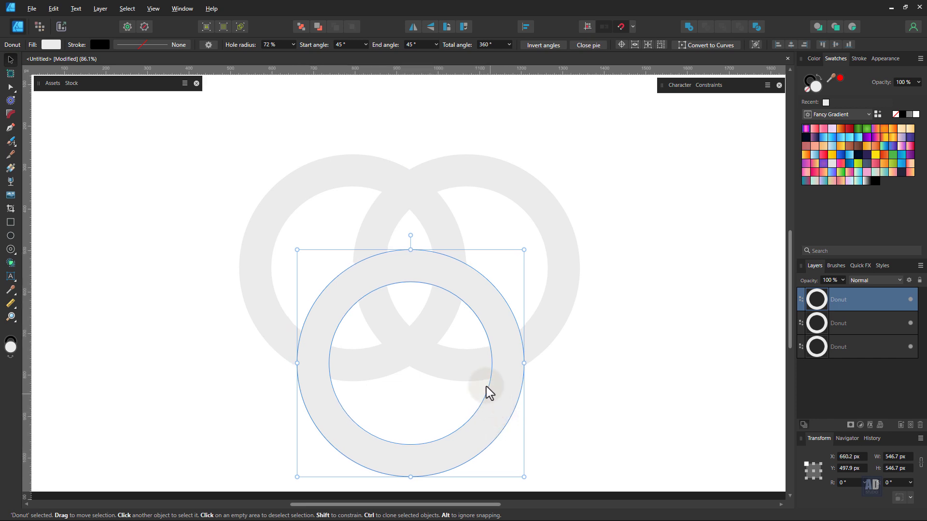
{"action": "key", "text": "ctrl+d"}
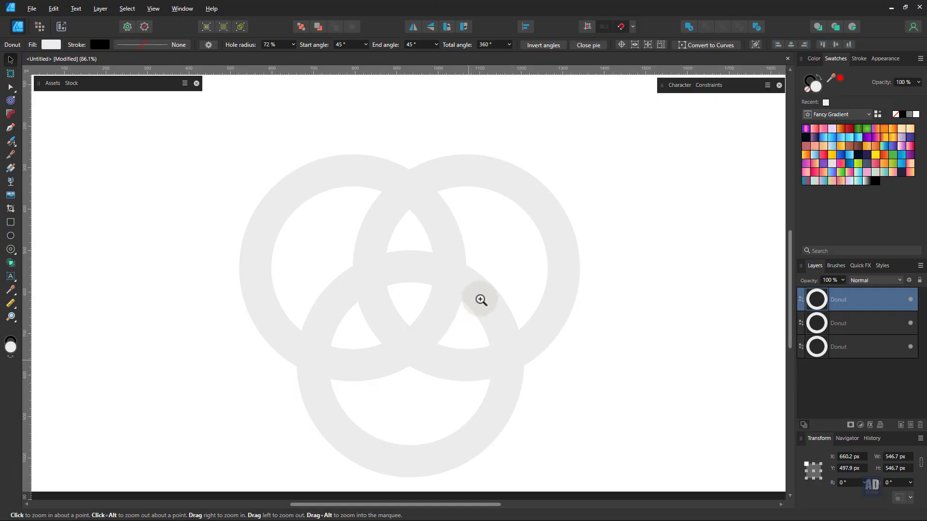
- Move all three rings together to about X 550 px, Y 223 px, centring them horizontally on the page
{"action": "left_click_drag", "start_coordinate": [408, 274], "coordinate": [407, 300]}
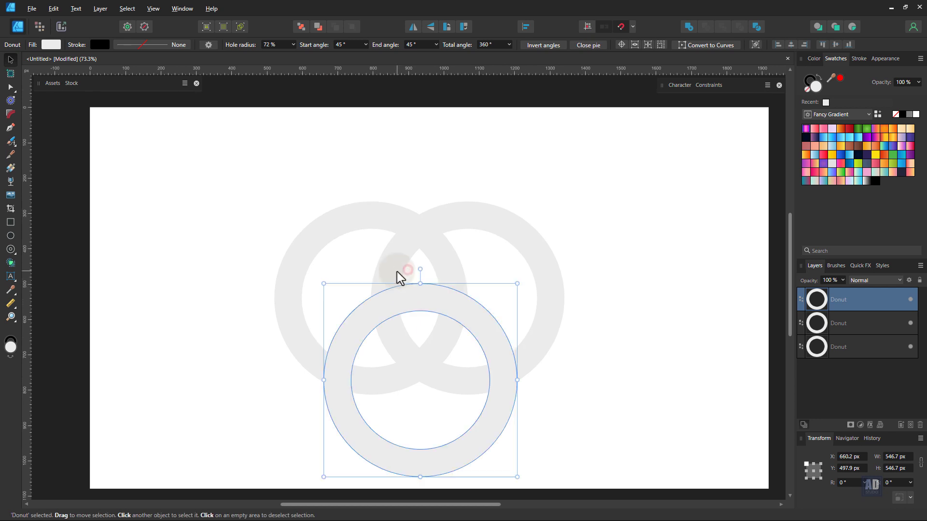
{"action": "left_click", "coordinate": [397, 271]}
{"action": "left_click", "coordinate": [375, 224], "text": "shift"}
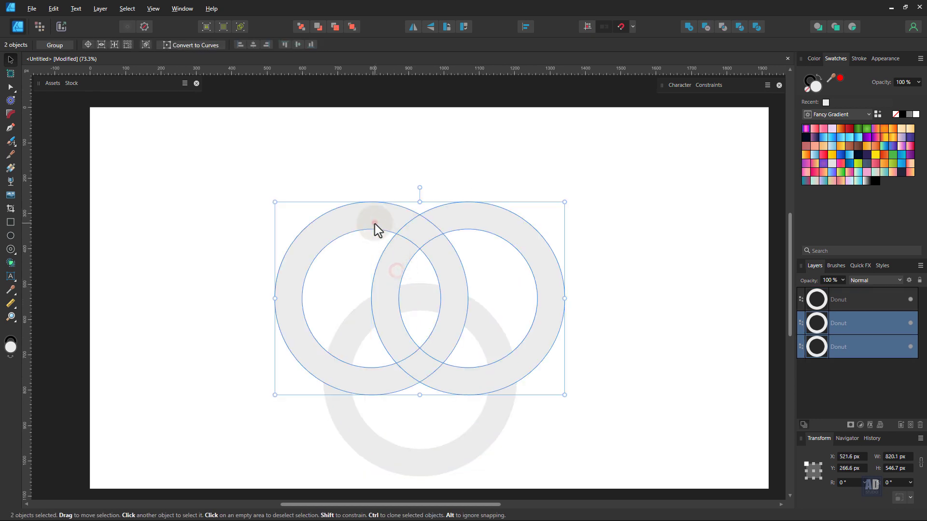
{"action": "left_click", "coordinate": [503, 413], "text": "shift"}
{"action": "left_click_drag", "start_coordinate": [500, 411], "coordinate": [510, 397]}
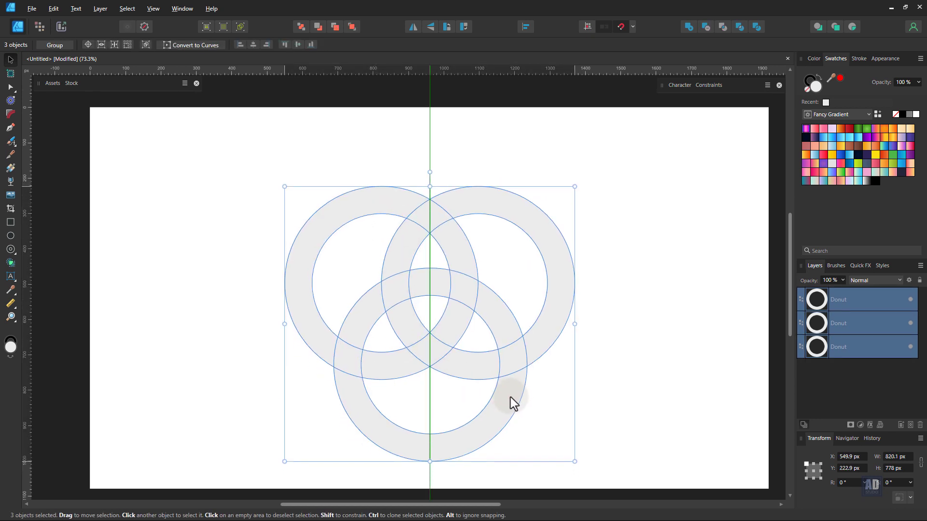
- Nudge the bottom ring slightly left so it sits centred beneath the two upper rings
{"action": "left_click", "coordinate": [581, 396]}
{"action": "left_click", "coordinate": [506, 399]}
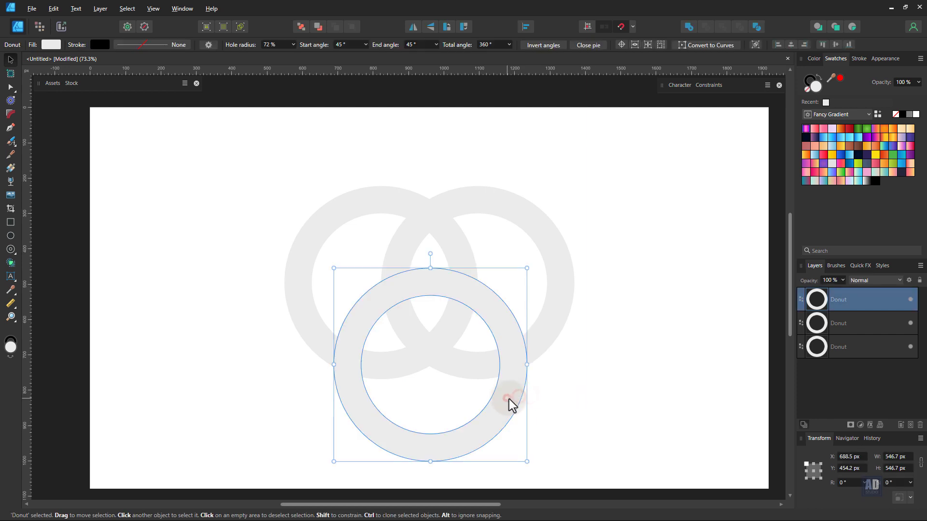
{"action": "left_click", "coordinate": [543, 390]}
{"action": "key", "text": "space"}
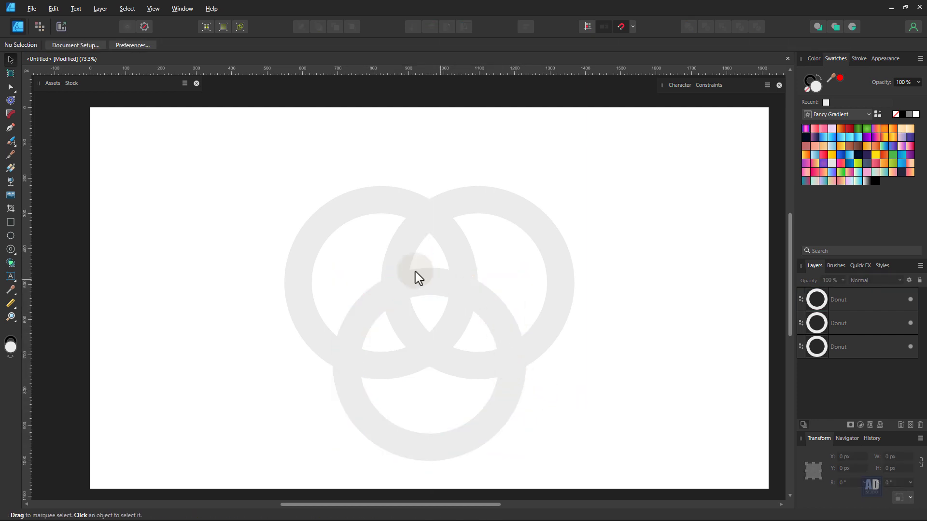
- Give all three rings a solid 2 pt outline
{"action": "left_click_drag", "start_coordinate": [247, 163], "coordinate": [620, 472]}
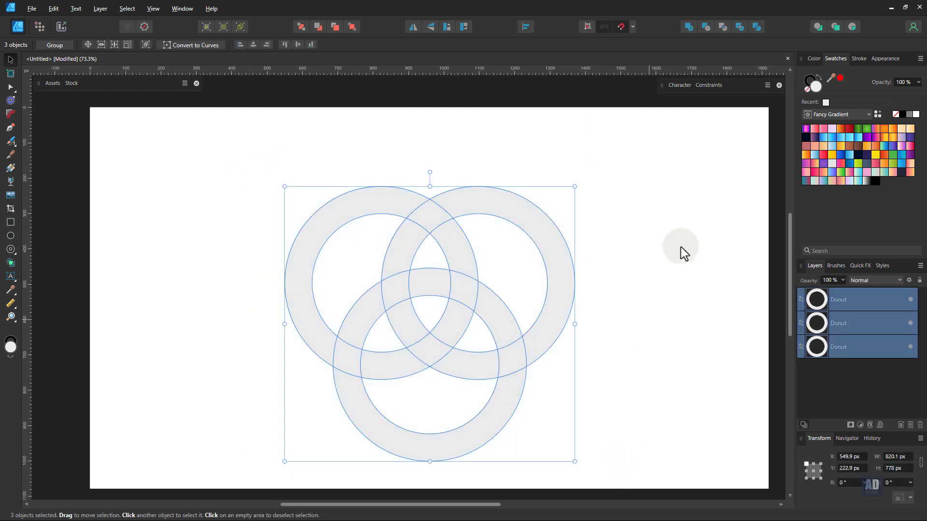
{"action": "left_click", "coordinate": [859, 59]}
{"action": "left_click", "coordinate": [908, 90]}
{"action": "type", "text": "1"}
{"action": "key", "text": "Return"}
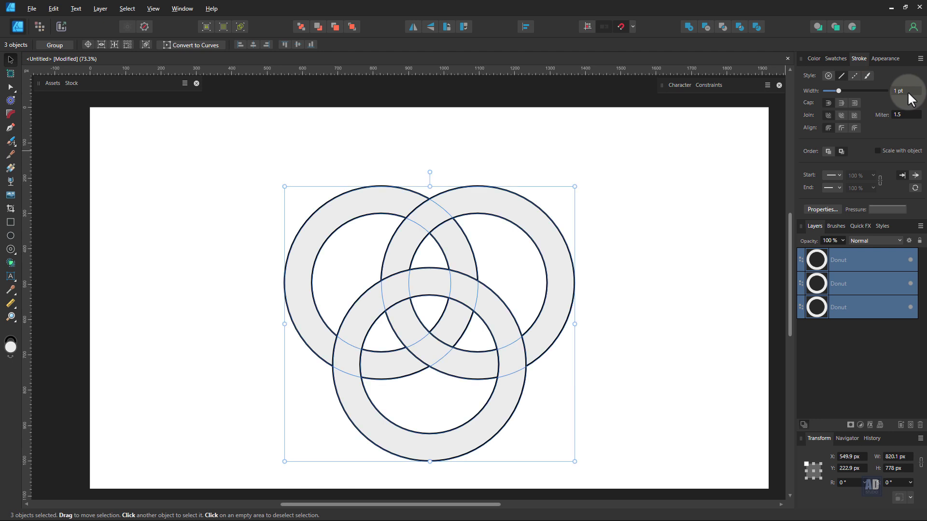
{"action": "scroll", "coordinate": [908, 93], "scroll_direction": "up", "scroll_amount": 1}
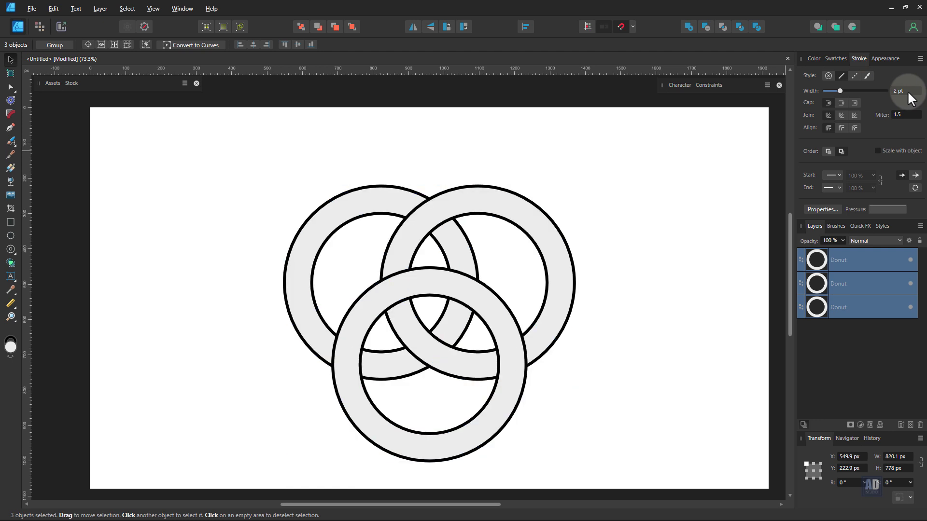
- Remove the fill from the three rings, leaving only their outlines, and keep all of them selected
{"action": "left_click", "coordinate": [835, 59]}
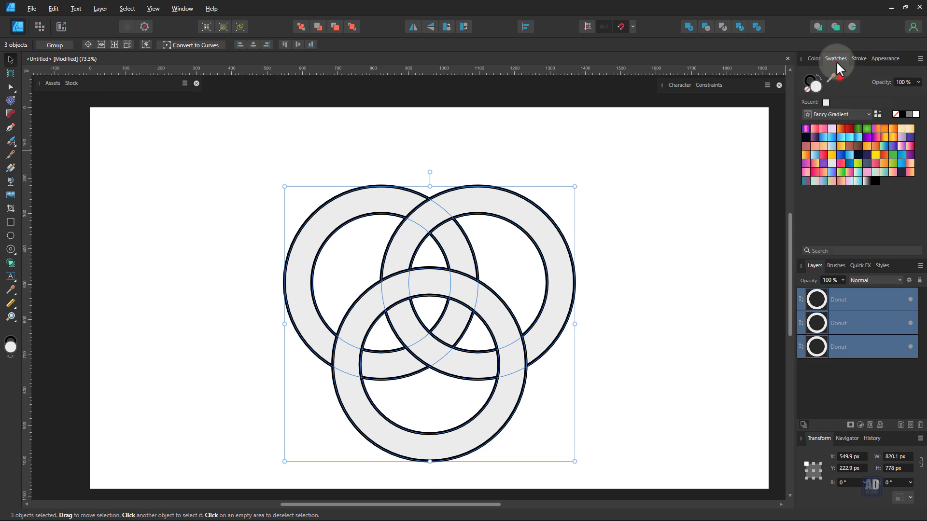
{"action": "left_click", "coordinate": [805, 87]}
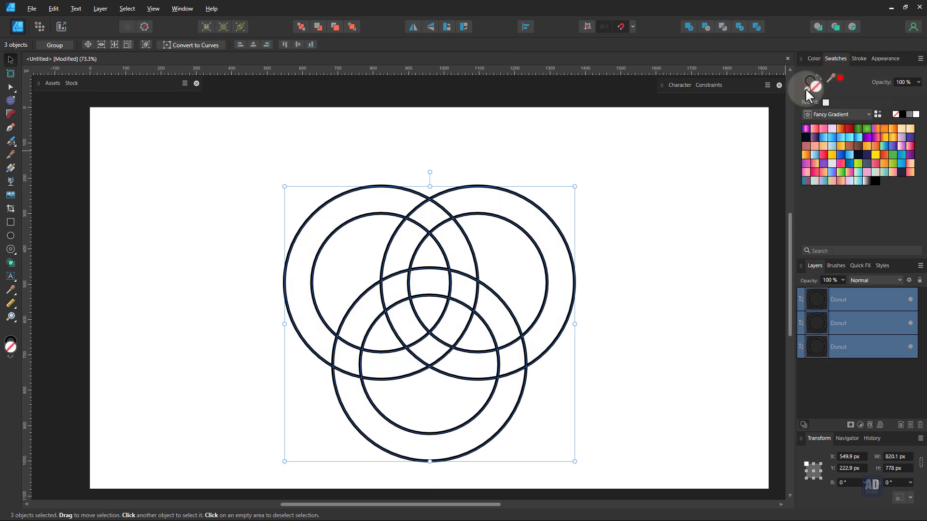
{"action": "left_click", "coordinate": [607, 249]}
{"action": "key", "text": "ctrl+a"}
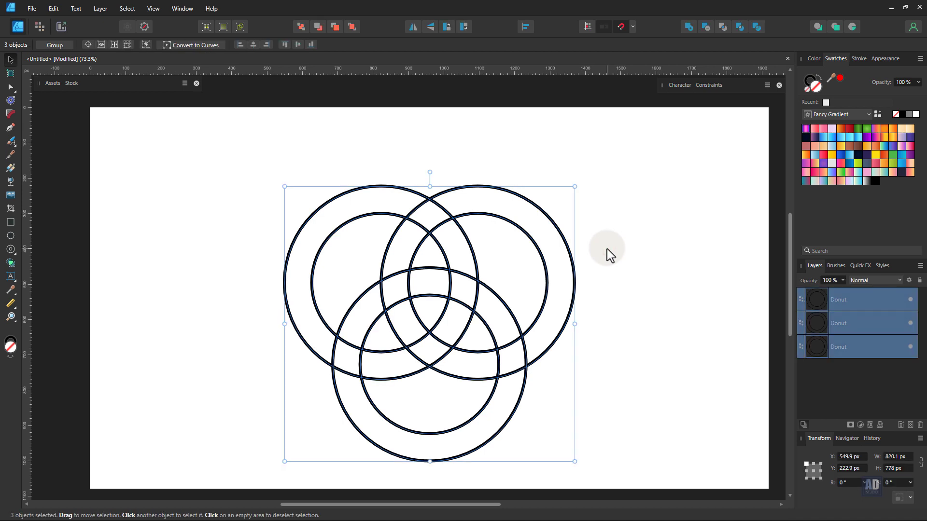
- With the Shape Builder subtracting, delete the outer arcs of the three rings that extend beyond the central three-pointed knot
{"action": "left_click", "coordinate": [11, 263]}
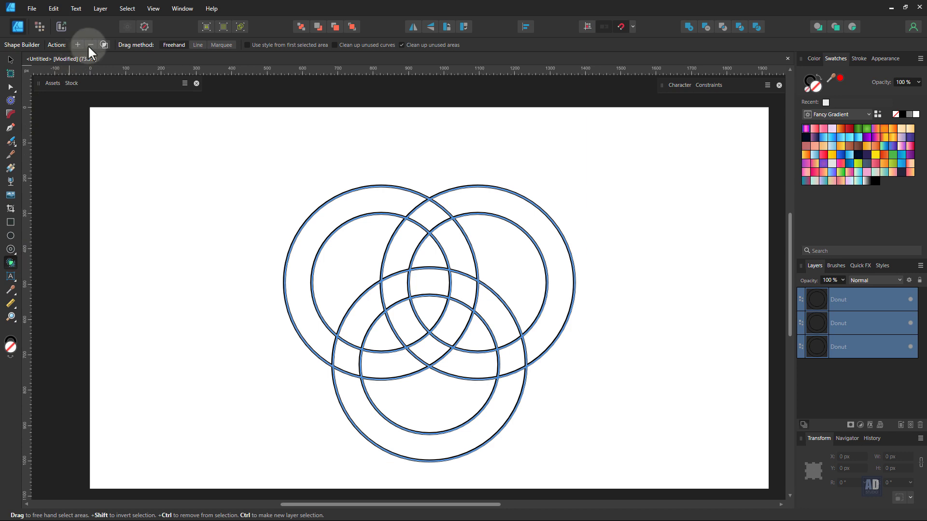
{"action": "left_click", "coordinate": [89, 45]}
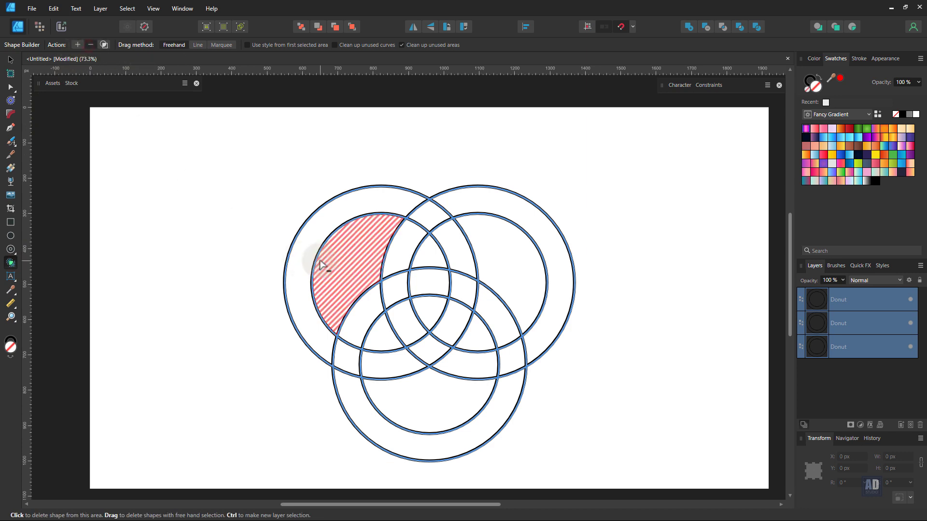
{"action": "left_click", "coordinate": [297, 251]}
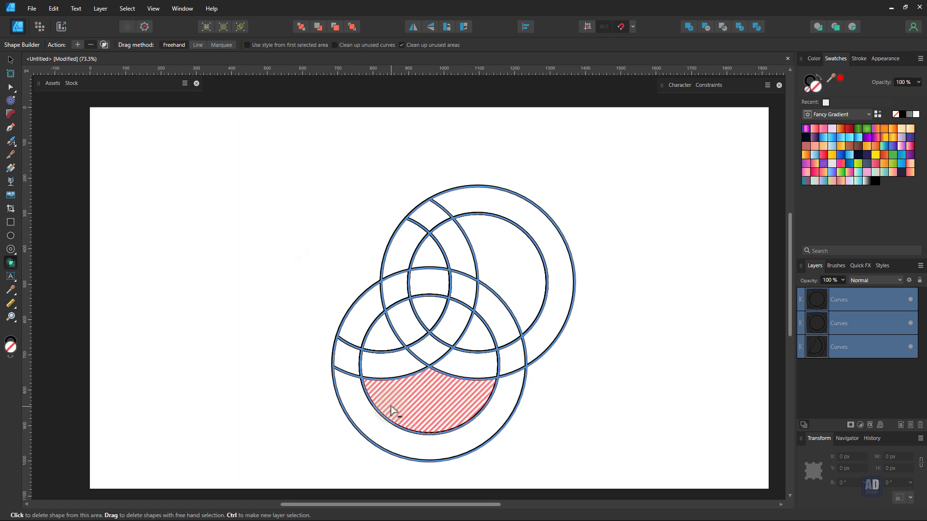
{"action": "left_click", "coordinate": [389, 429]}
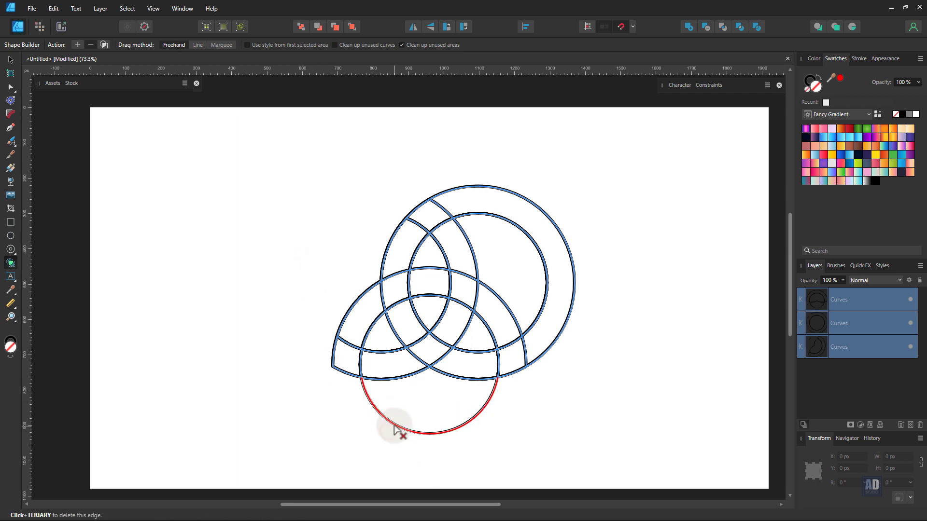
{"action": "left_click", "coordinate": [394, 428]}
{"action": "left_click", "coordinate": [555, 350]}
{"action": "left_click", "coordinate": [555, 343]}
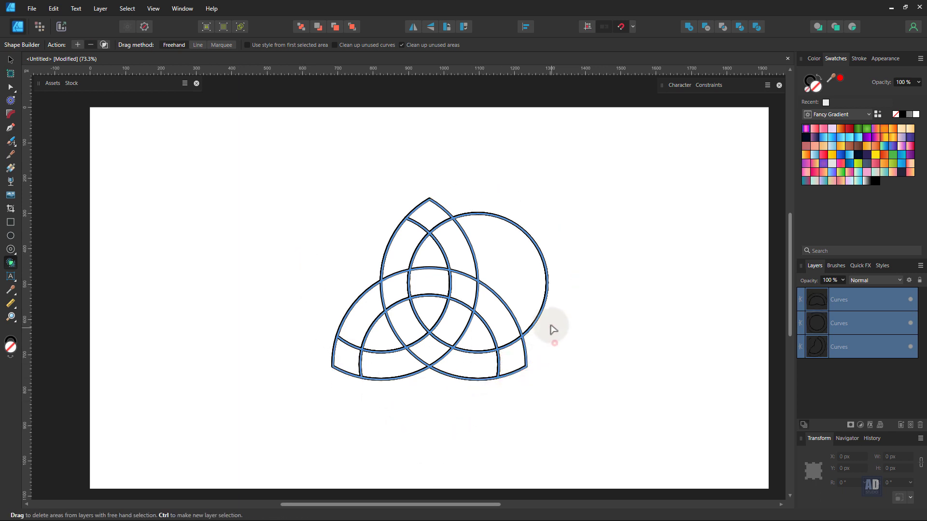
{"action": "left_click", "coordinate": [544, 314]}
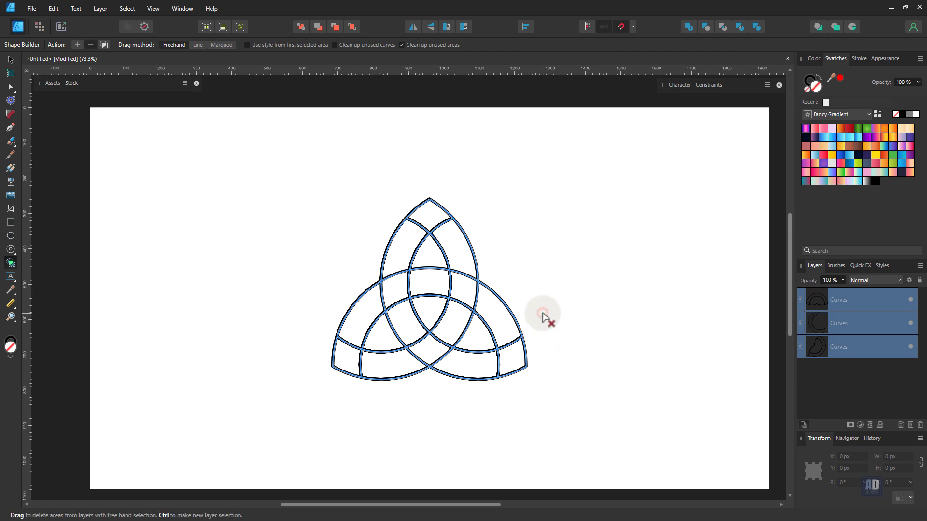
- Delete the edges that cross the band curving from the knot's top tip down its left side
{"action": "left_click", "coordinate": [443, 240]}
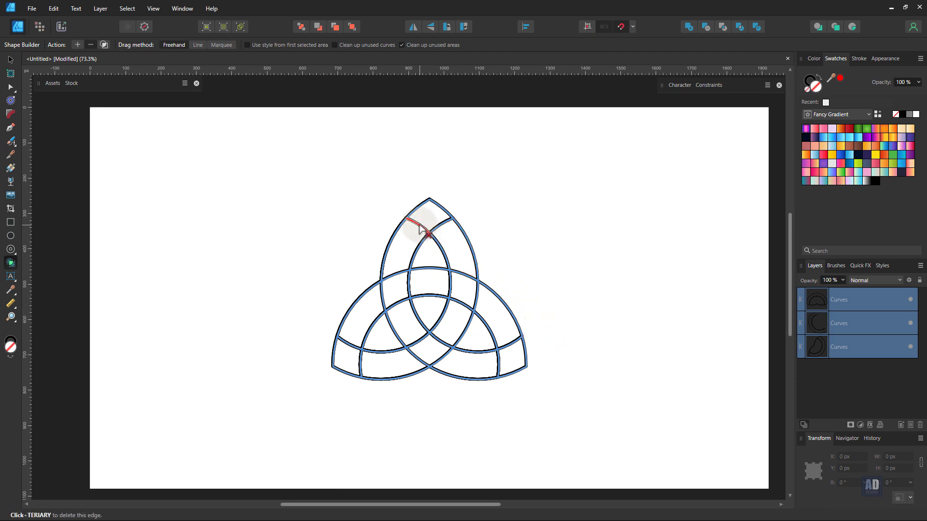
{"action": "left_click", "coordinate": [419, 223]}
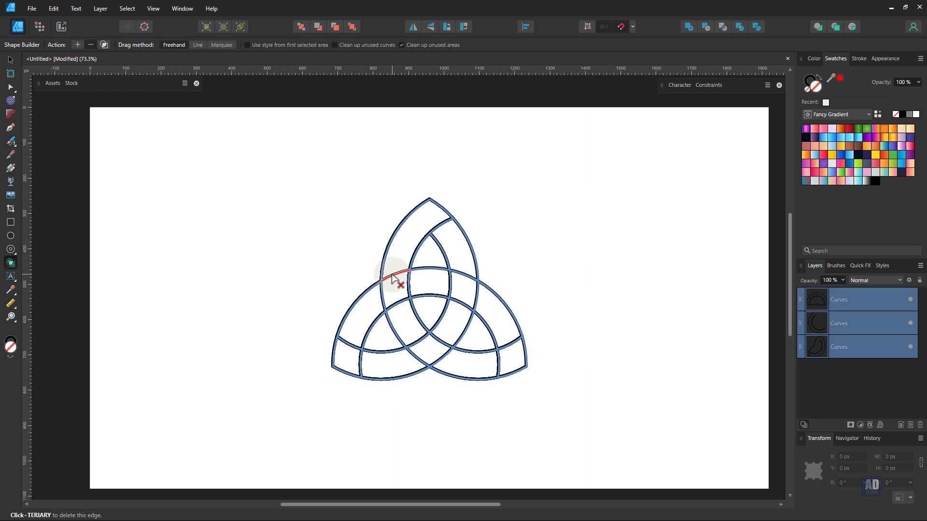
{"action": "left_click", "coordinate": [392, 278]}
{"action": "left_click", "coordinate": [393, 306]}
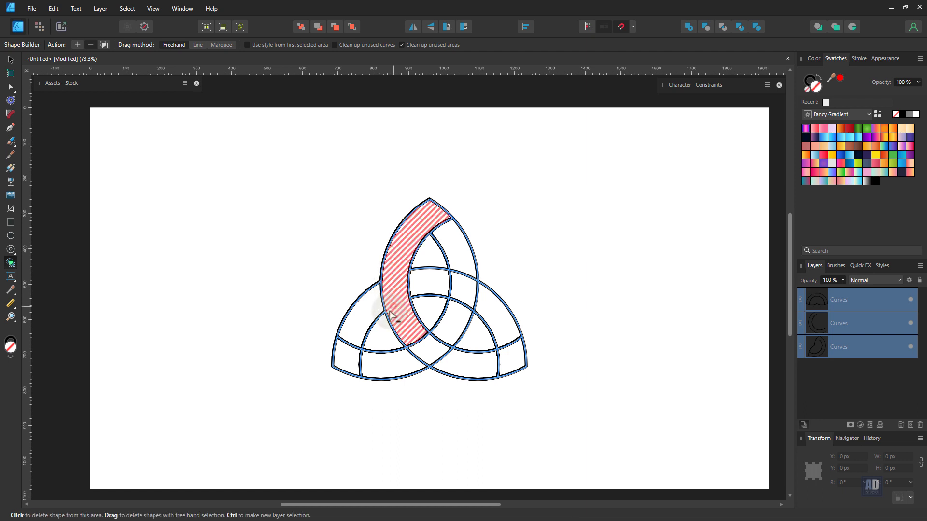
- Delete the edges crossing the lower-left corner, the bottom band and the right band so the bands weave over and under
{"action": "left_click", "coordinate": [340, 349]}
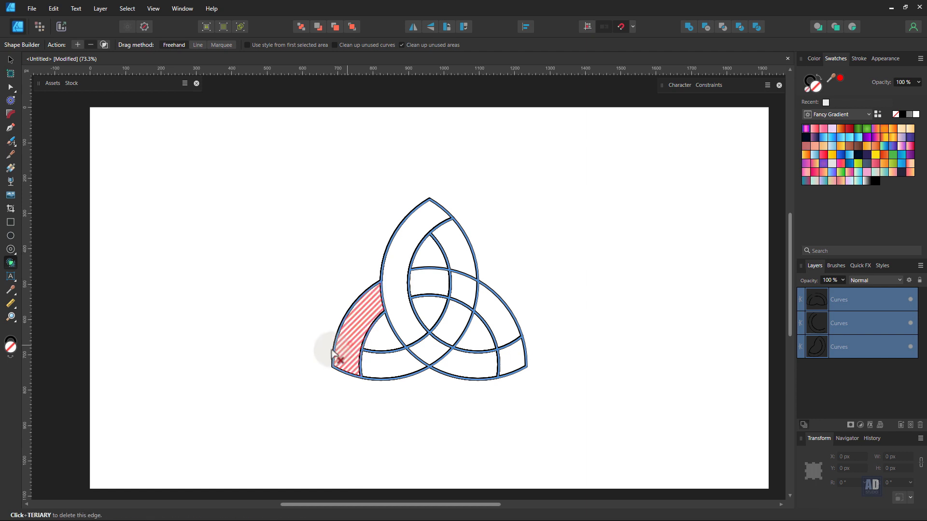
{"action": "left_click", "coordinate": [439, 340]}
{"action": "left_click", "coordinate": [418, 361]}
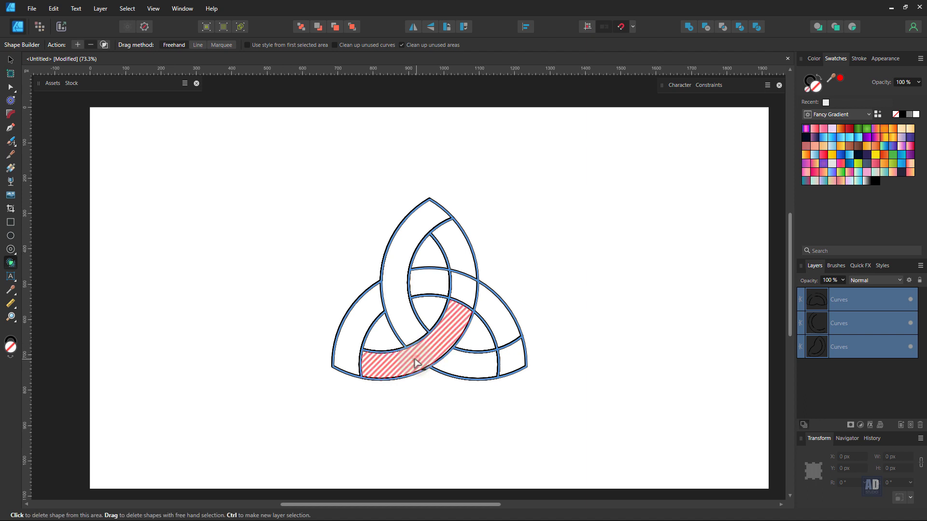
{"action": "left_click", "coordinate": [451, 285]}
{"action": "left_click", "coordinate": [477, 299]}
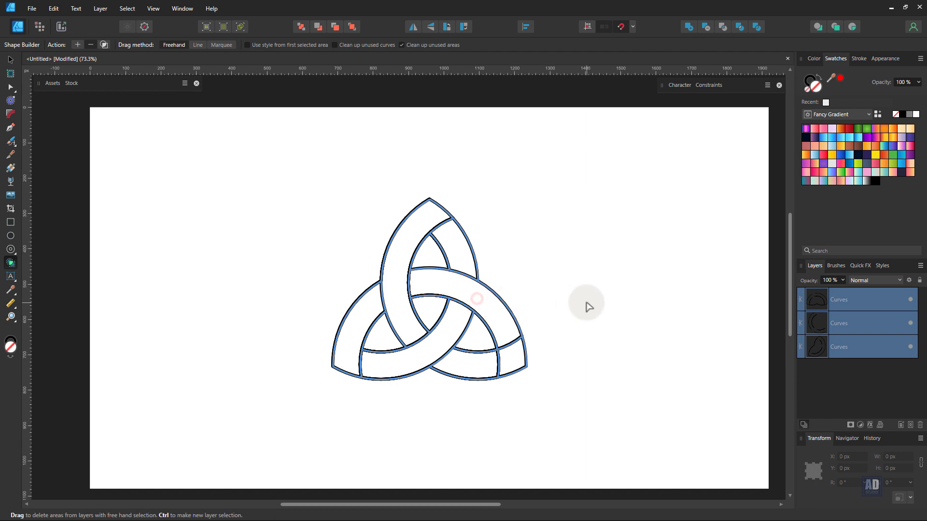
{"action": "left_click", "coordinate": [510, 345]}
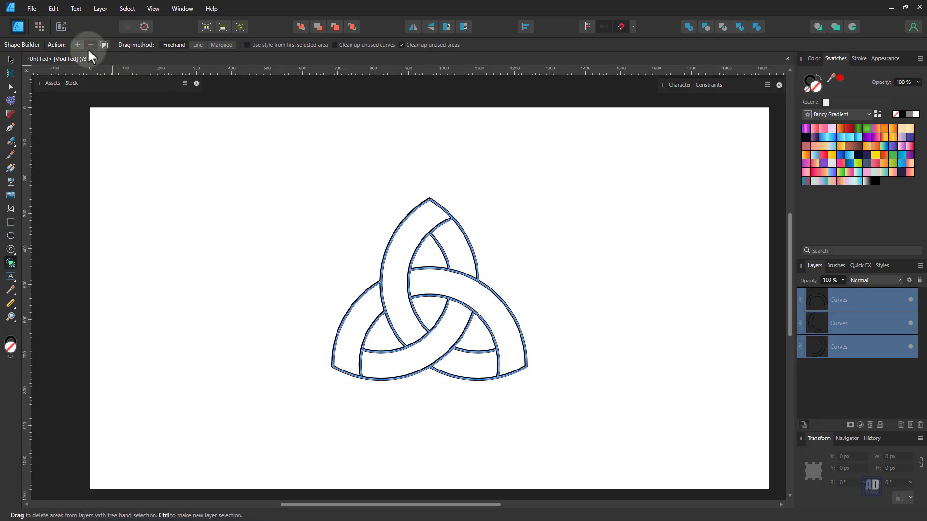
- With the Shape Builder adding, merge the visible segments of each interlaced band into one shape, giving three separate shapes
{"action": "left_click", "coordinate": [79, 45]}
{"action": "mouse_move", "coordinate": [405, 246]}
{"action": "left_mouse_down"}
{"action": "mouse_move", "coordinate": [331, 296]}
{"action": "mouse_move", "coordinate": [309, 373]}
{"action": "mouse_move", "coordinate": [352, 412]}
{"action": "mouse_move", "coordinate": [463, 377]}
{"action": "left_mouse_up"}
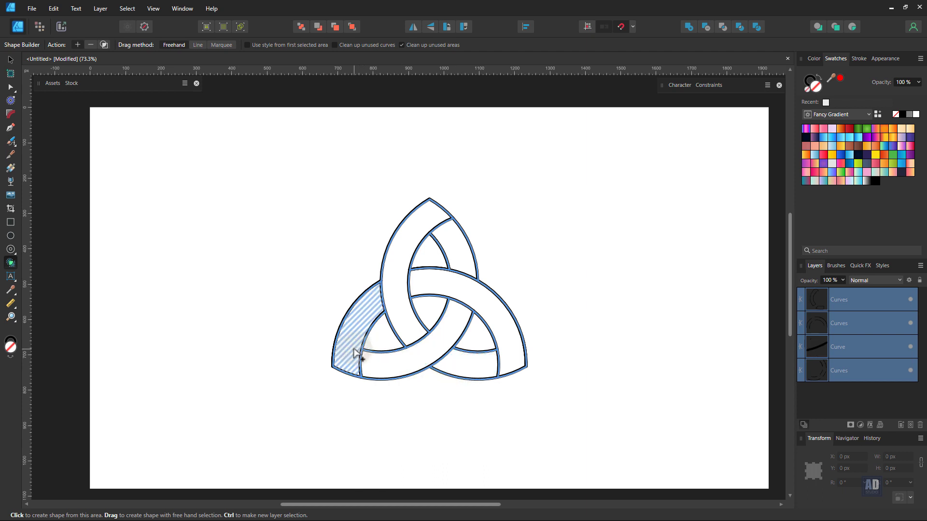
{"action": "mouse_move", "coordinate": [354, 350]}
{"action": "left_mouse_down"}
{"action": "mouse_move", "coordinate": [352, 388]}
{"action": "mouse_move", "coordinate": [523, 400]}
{"action": "mouse_move", "coordinate": [521, 370]}
{"action": "mouse_move", "coordinate": [524, 379]}
{"action": "left_mouse_up"}
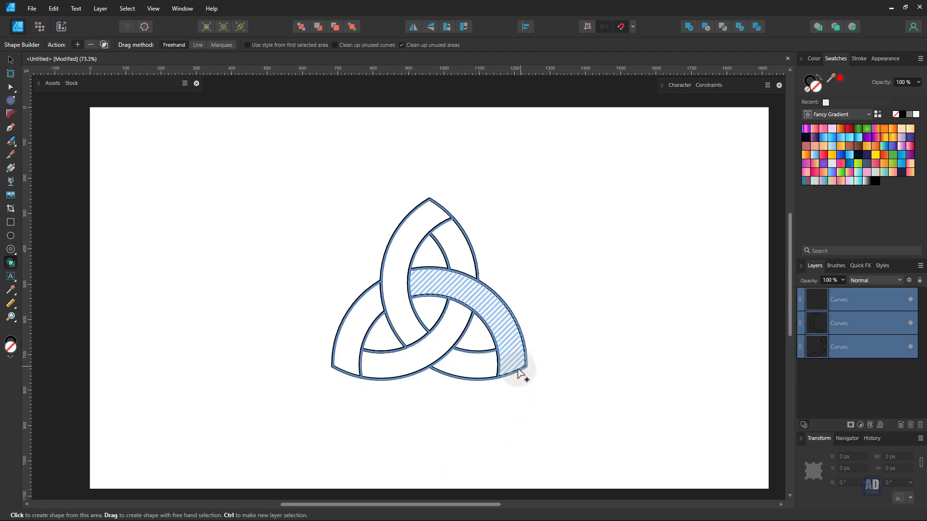
{"action": "mouse_move", "coordinate": [394, 369]}
{"action": "left_mouse_down"}
{"action": "mouse_move", "coordinate": [486, 412]}
{"action": "mouse_move", "coordinate": [549, 319]}
{"action": "mouse_move", "coordinate": [466, 249]}
{"action": "left_mouse_up"}
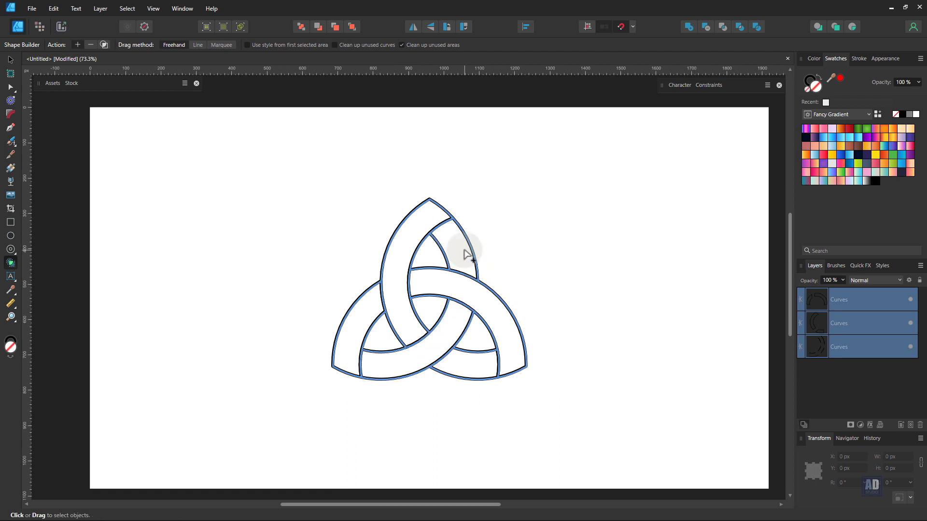
{"action": "key", "text": "v"}
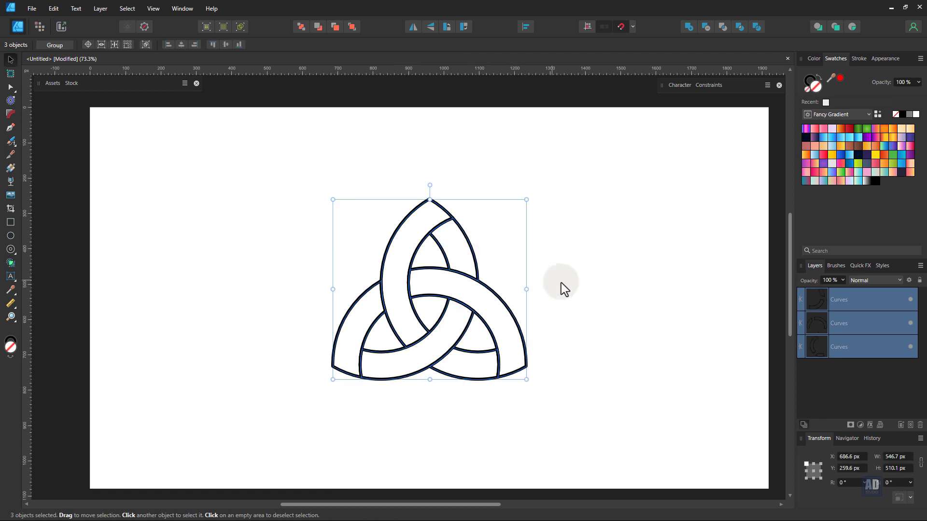
- Fill the band running down from the top tip with a blue-to-cyan gradient and the band through the lower-left corner with a purple-pink-orange gradient
{"action": "left_click", "coordinate": [851, 349]}
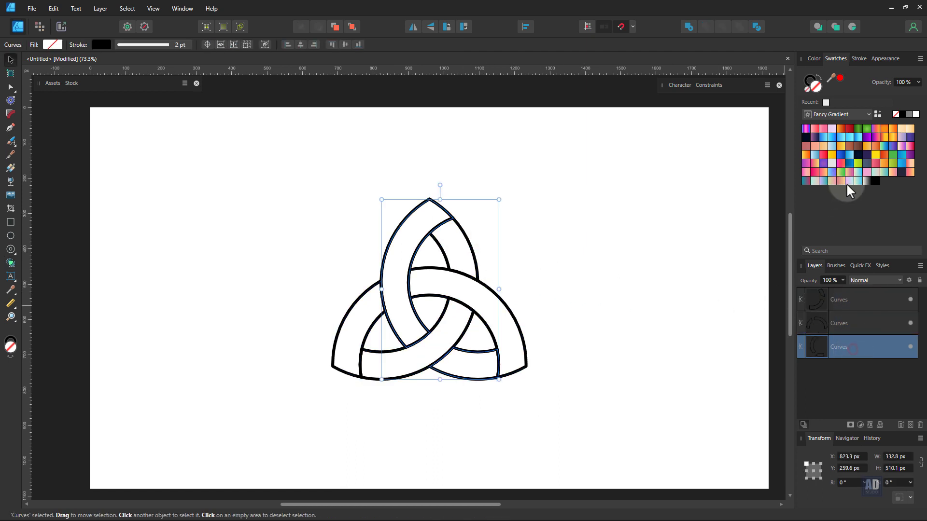
{"action": "left_click", "coordinate": [858, 138]}
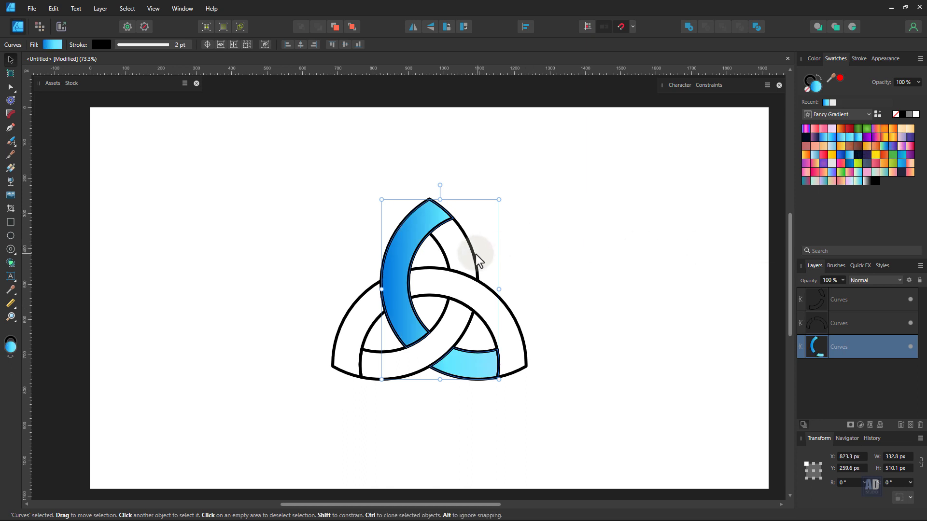
{"action": "left_click", "coordinate": [471, 255]}
{"action": "left_click", "coordinate": [873, 137]}
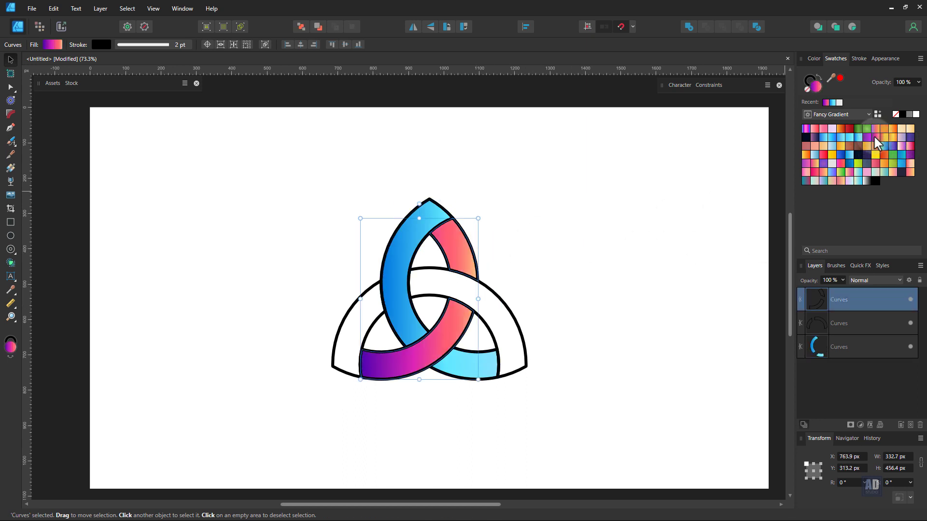
- Fill the remaining arched band with a lime-green gradient from the Fancy Gradient swatches
{"action": "left_click", "coordinate": [850, 327]}
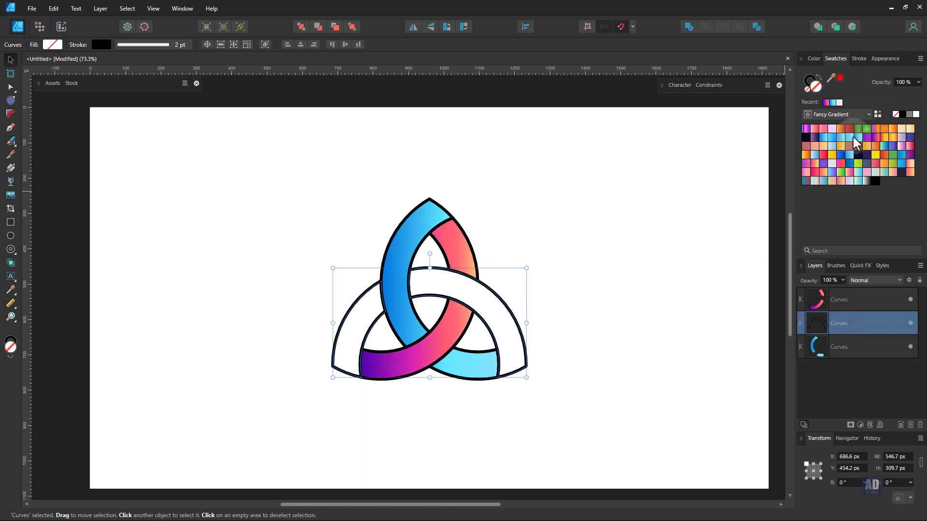
{"action": "left_click", "coordinate": [892, 154]}
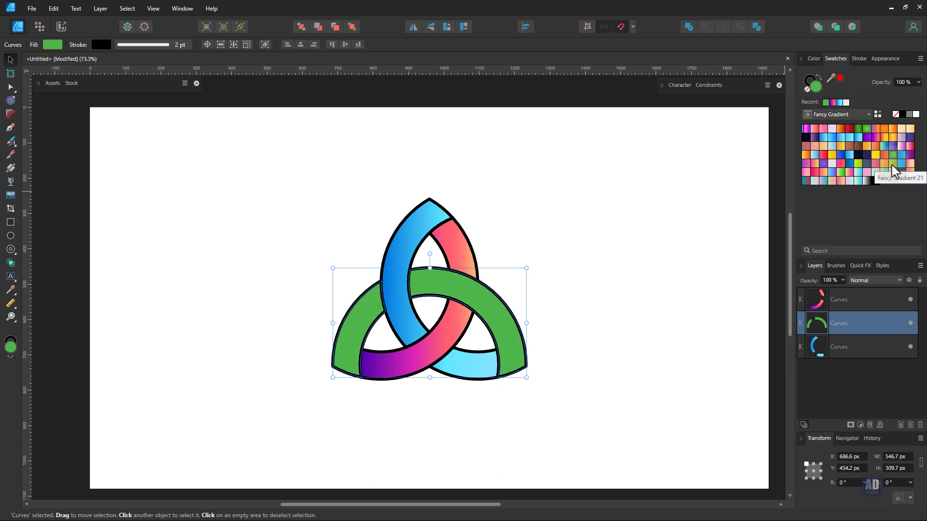
{"action": "left_click", "coordinate": [891, 165]}
{"action": "left_click", "coordinate": [859, 164]}
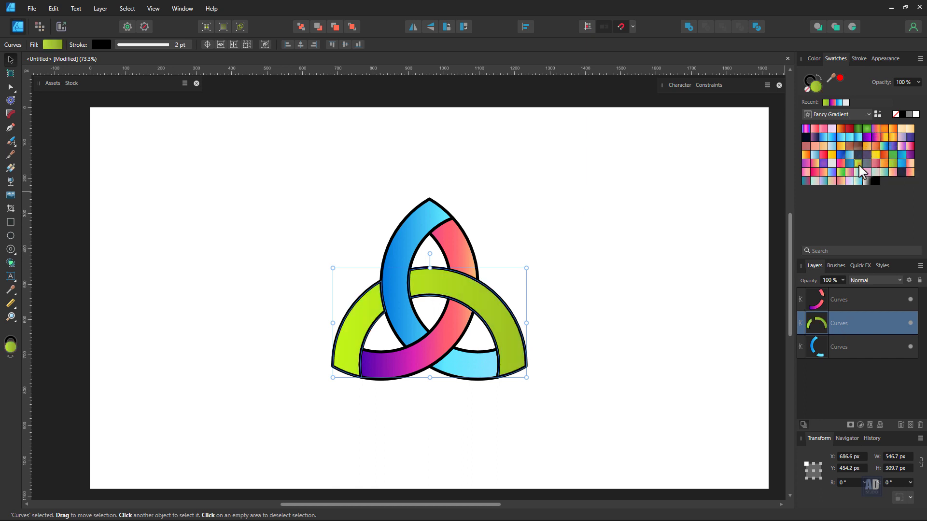
- Remove the black outline from all three bands of the knot
{"action": "left_click", "coordinate": [586, 276]}
{"action": "left_click_drag", "start_coordinate": [243, 161], "coordinate": [604, 427]}
{"action": "left_click", "coordinate": [807, 88]}
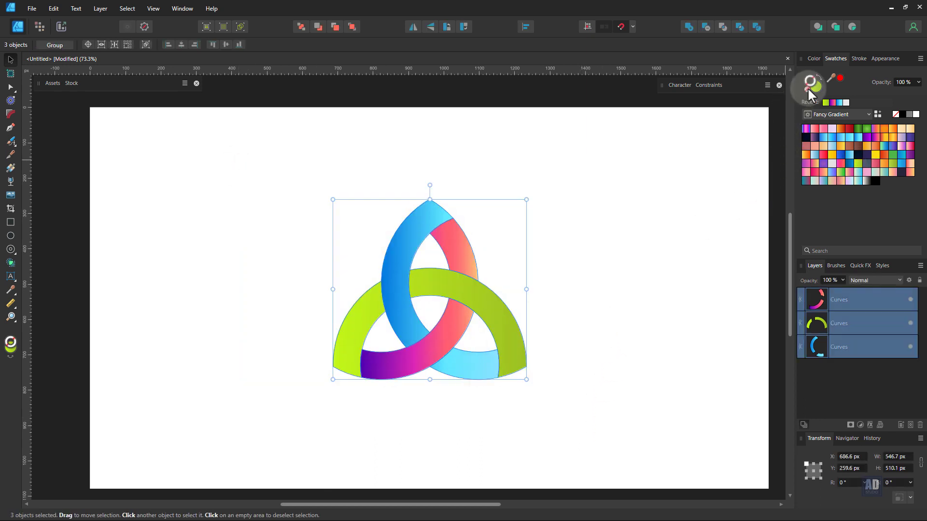
{"action": "left_click", "coordinate": [614, 236]}
- Redirect the blue band's linear gradient so it runs diagonally from darker blue near the top to light cyan at the lower right
{"action": "left_click", "coordinate": [403, 260]}
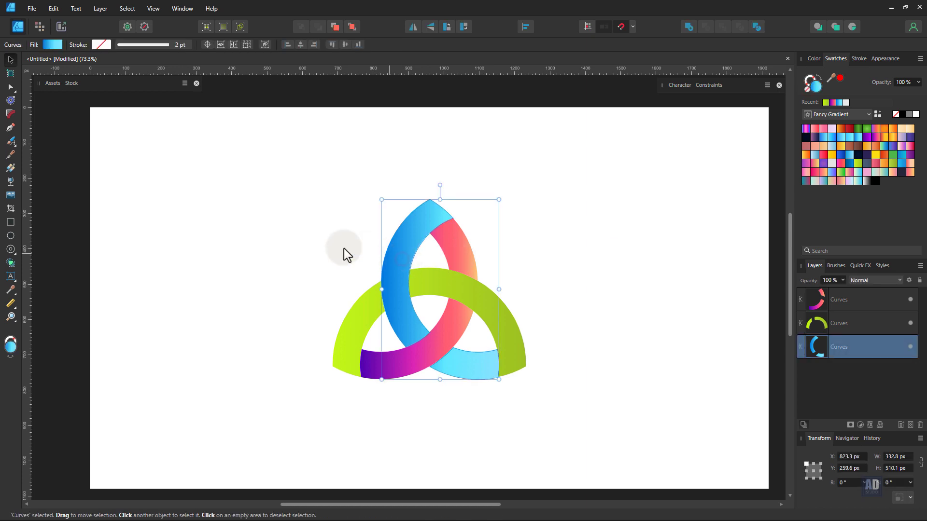
{"action": "left_click", "coordinate": [11, 169]}
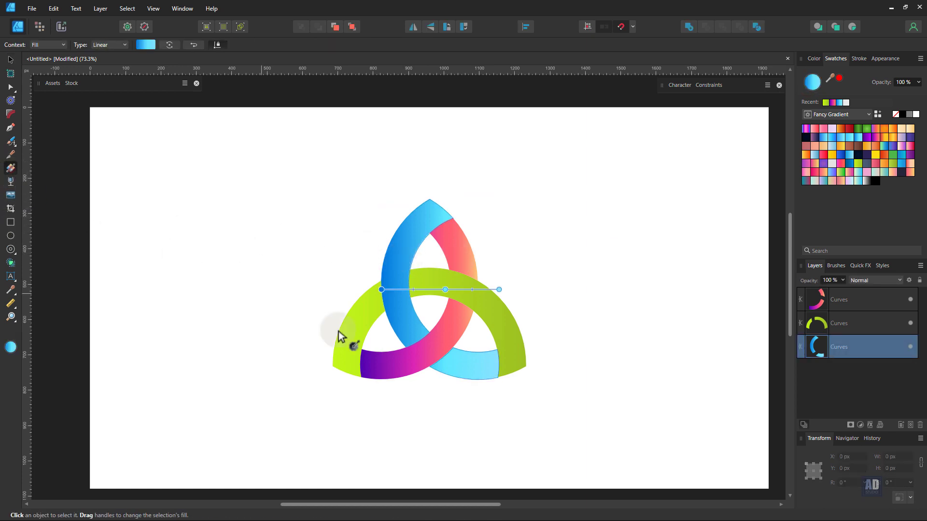
{"action": "mouse_move", "coordinate": [416, 256]}
{"action": "left_mouse_down"}
{"action": "mouse_move", "coordinate": [496, 377]}
{"action": "mouse_move", "coordinate": [518, 369]}
{"action": "left_mouse_up"}
- Stretch the green band's linear gradient slightly beyond both lower corners of the arch, tilting it a little
{"action": "left_click", "coordinate": [480, 304]}
{"action": "left_click_drag", "start_coordinate": [333, 323], "coordinate": [300, 346]}
{"action": "mouse_move", "coordinate": [519, 370]}
{"action": "left_mouse_down"}
{"action": "mouse_move", "coordinate": [546, 362]}
{"action": "mouse_move", "coordinate": [535, 371]}
{"action": "left_mouse_up"}
- Redirect the pink band's gradient to run diagonally from purple below the lower-left corner to orange near the top tip, and deselect everything
{"action": "left_click", "coordinate": [435, 344]}
{"action": "left_click_drag", "start_coordinate": [389, 392], "coordinate": [453, 224]}
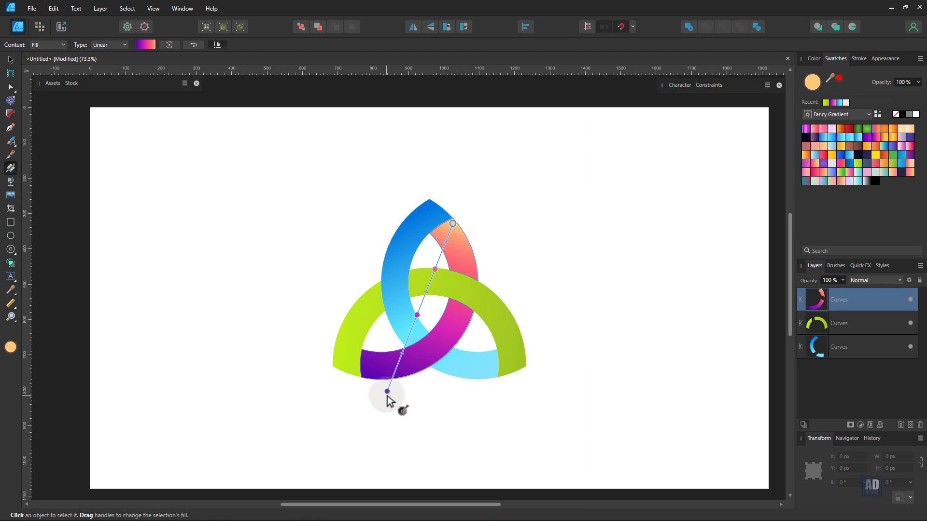
{"action": "left_click_drag", "start_coordinate": [388, 392], "coordinate": [348, 411]}
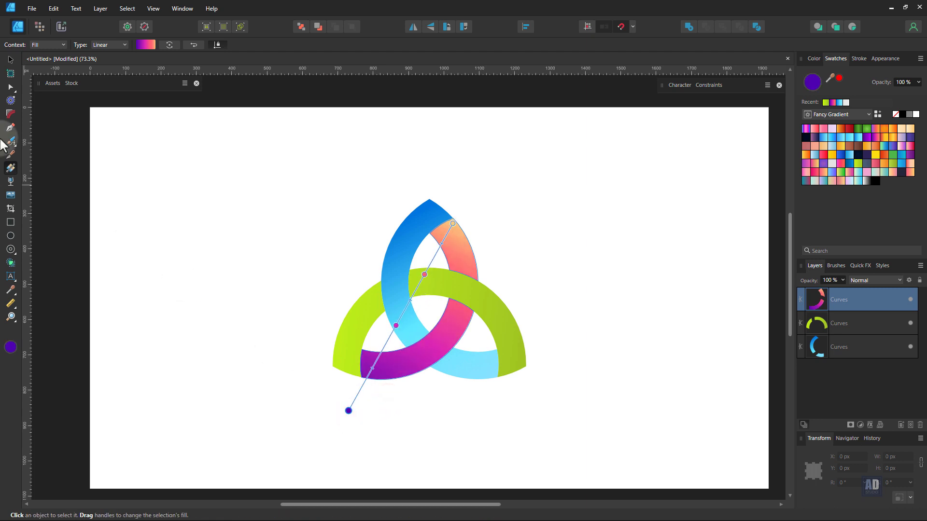
{"action": "left_click", "coordinate": [11, 60]}
{"action": "left_click", "coordinate": [184, 172]}
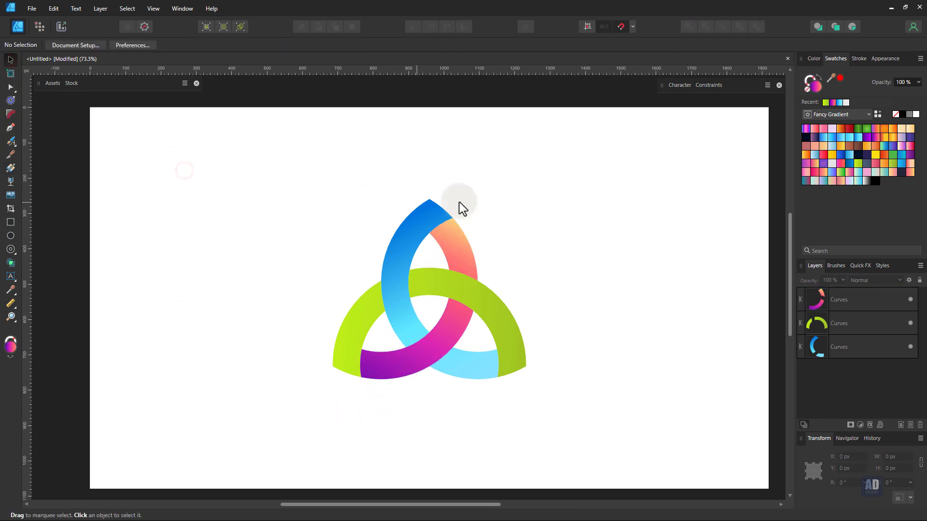